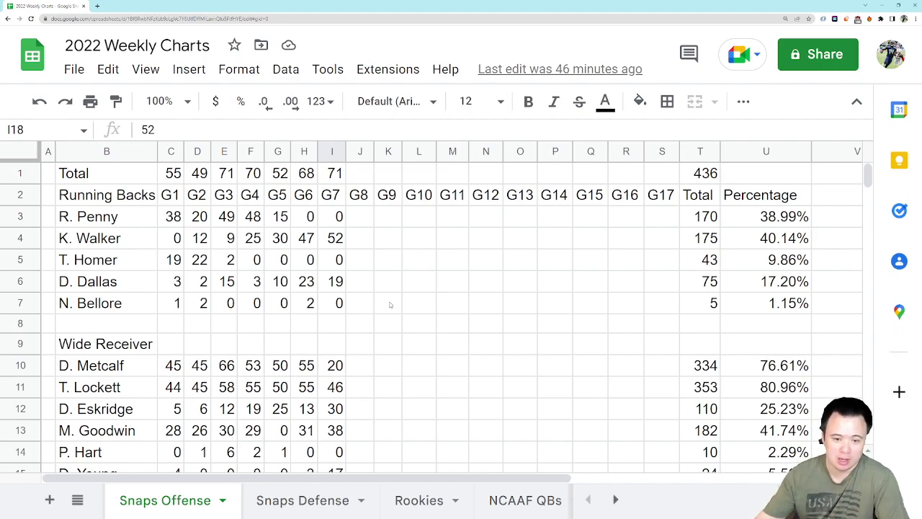
Check K. Walker, D. Dallas and T. Homer's game 7 offense snaps and their empty G8 cells.
{"action": "left_click", "coordinate": [340, 240]}
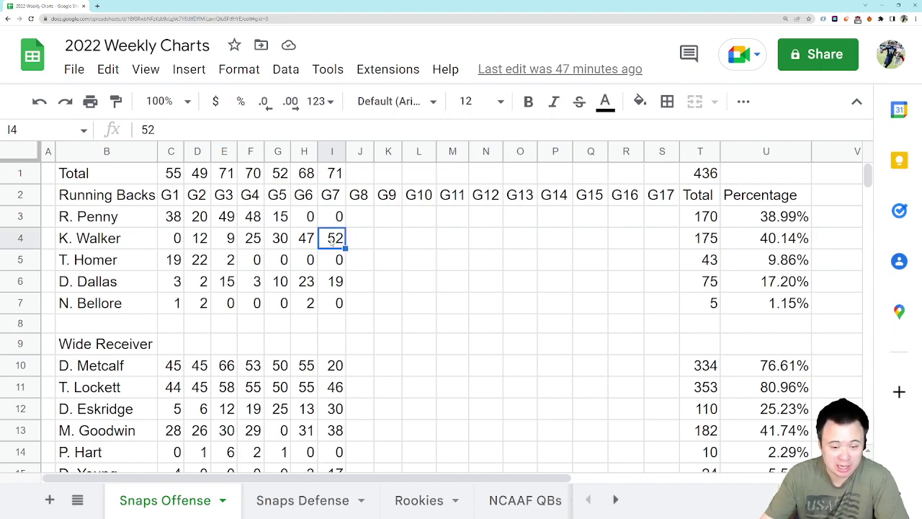
{"action": "left_click", "coordinate": [332, 285]}
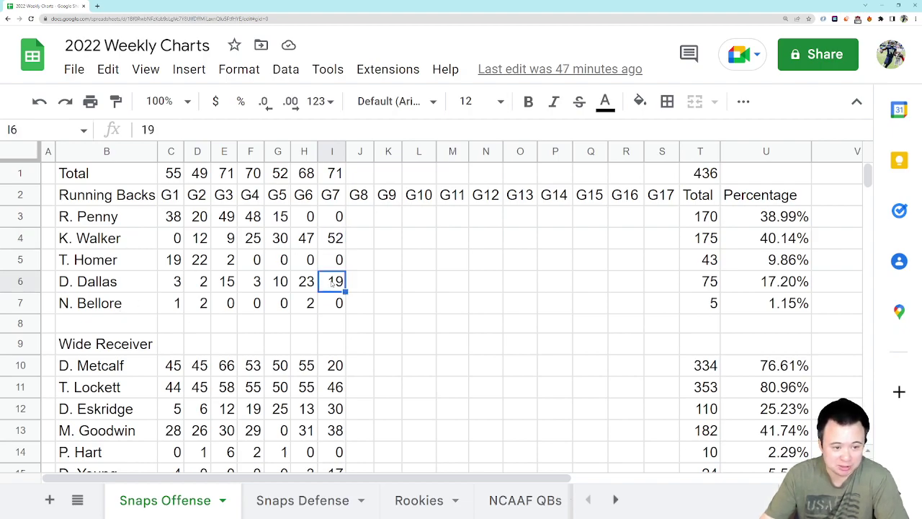
{"action": "left_click", "coordinate": [337, 242]}
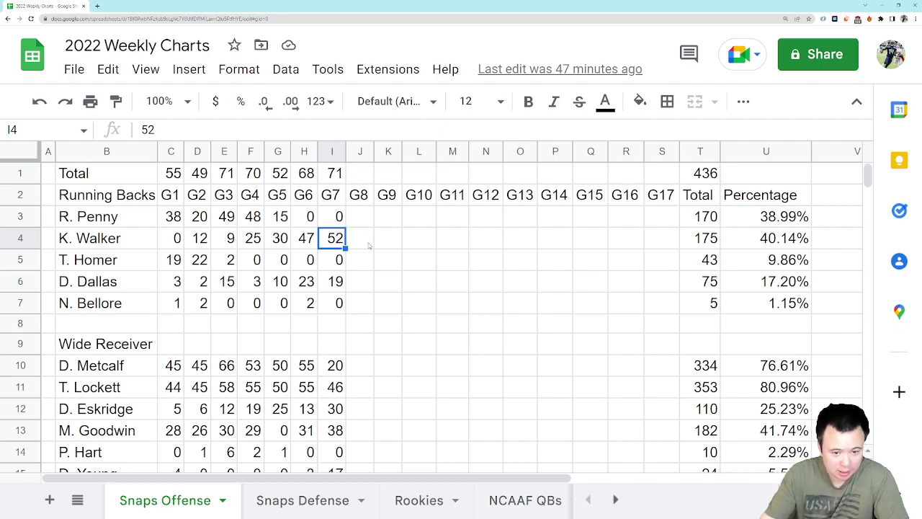
{"action": "left_click", "coordinate": [342, 266]}
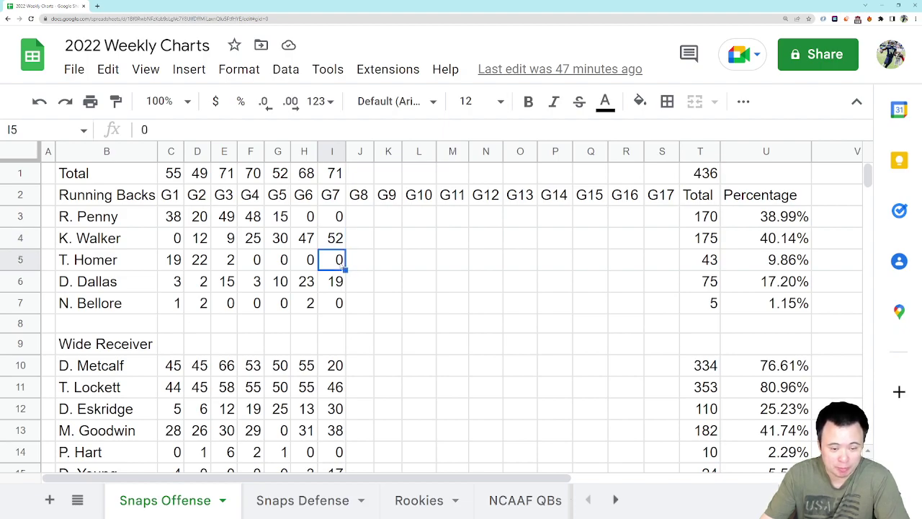
{"action": "left_click", "coordinate": [366, 265]}
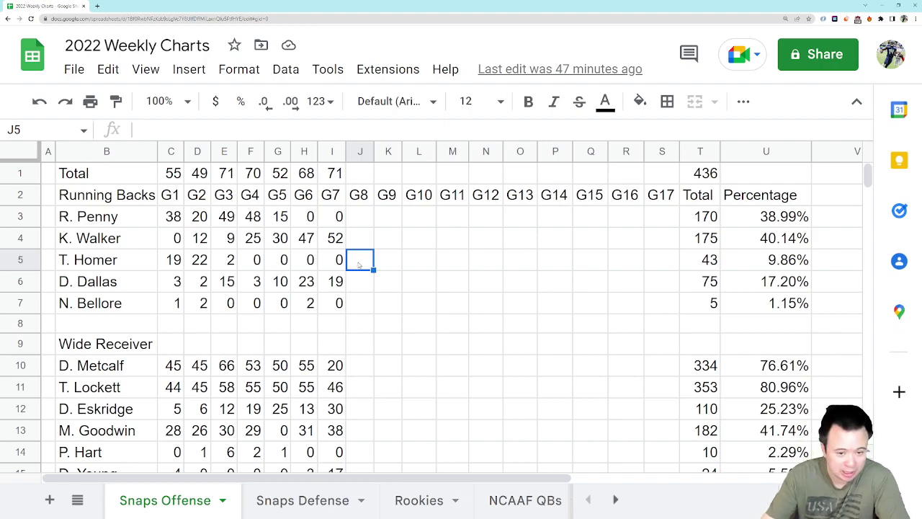
{"action": "left_click", "coordinate": [336, 244]}
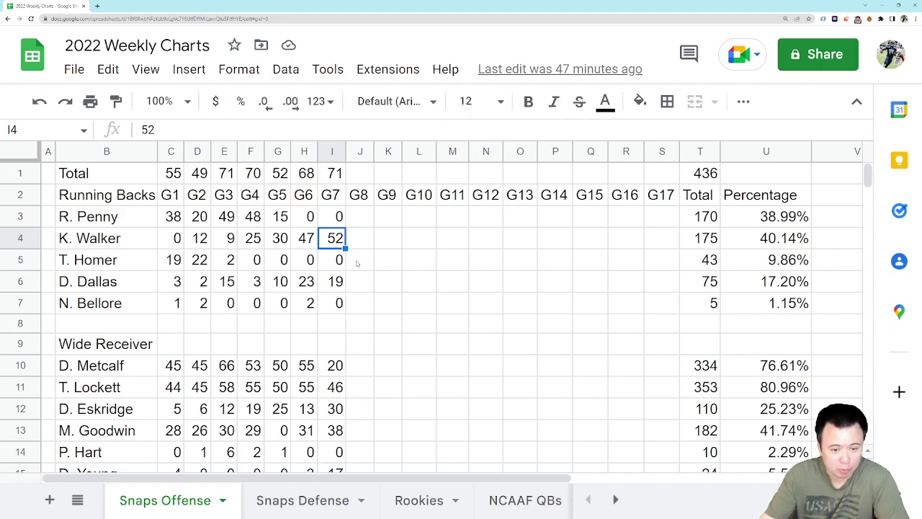
{"action": "left_click", "coordinate": [359, 263]}
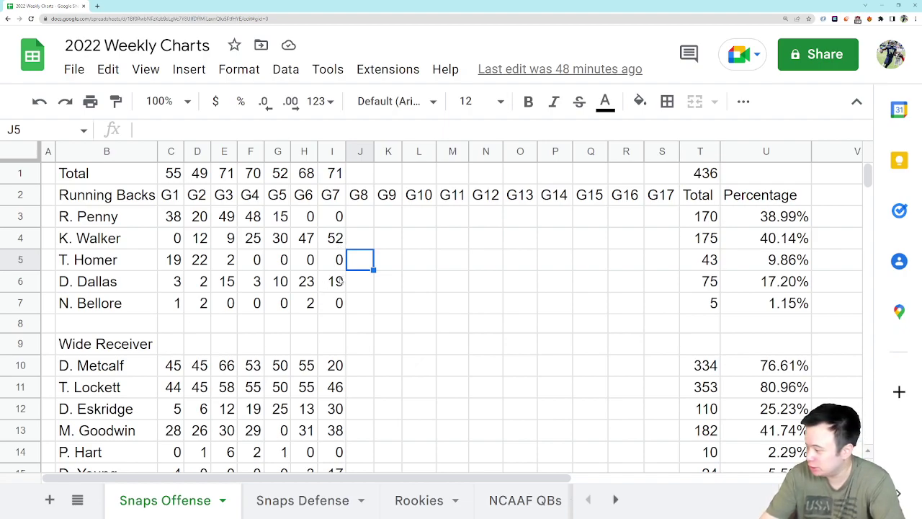
{"action": "left_click", "coordinate": [356, 282]}
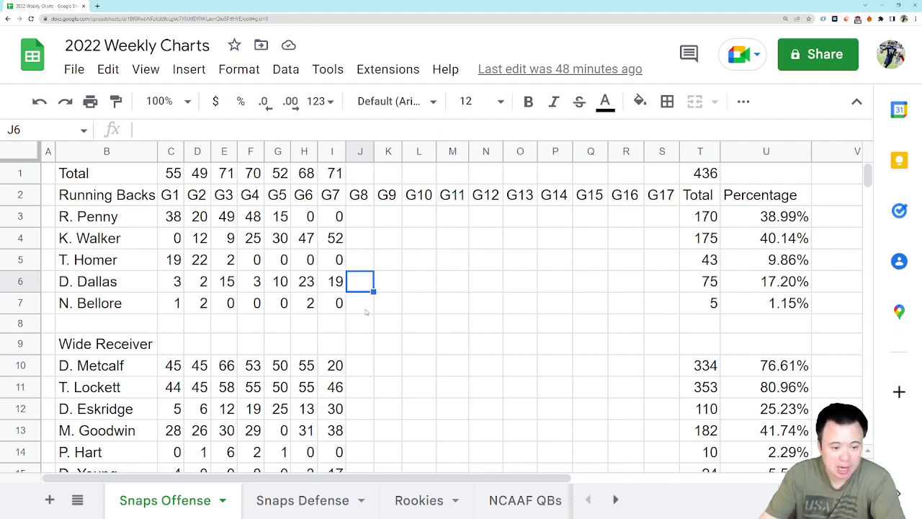
Check the game 7 offense snap counts for D. Metcalf, T. Lockett and D. Eskridge.
{"action": "scroll", "coordinate": [367, 312], "scroll_direction": "down", "scroll_amount": 1}
{"action": "left_click", "coordinate": [337, 319]}
{"action": "scroll", "coordinate": [401, 320], "scroll_direction": "up", "scroll_amount": 1}
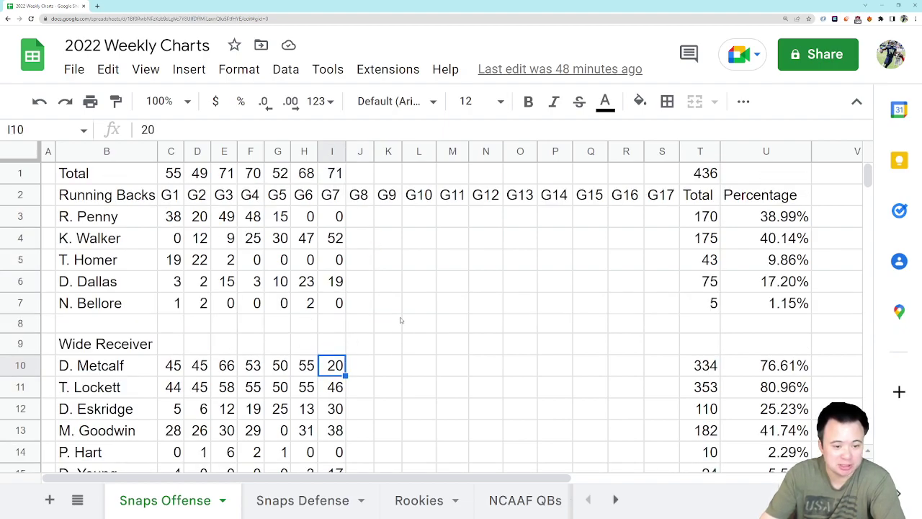
{"action": "scroll", "coordinate": [401, 319], "scroll_direction": "down", "scroll_amount": 1}
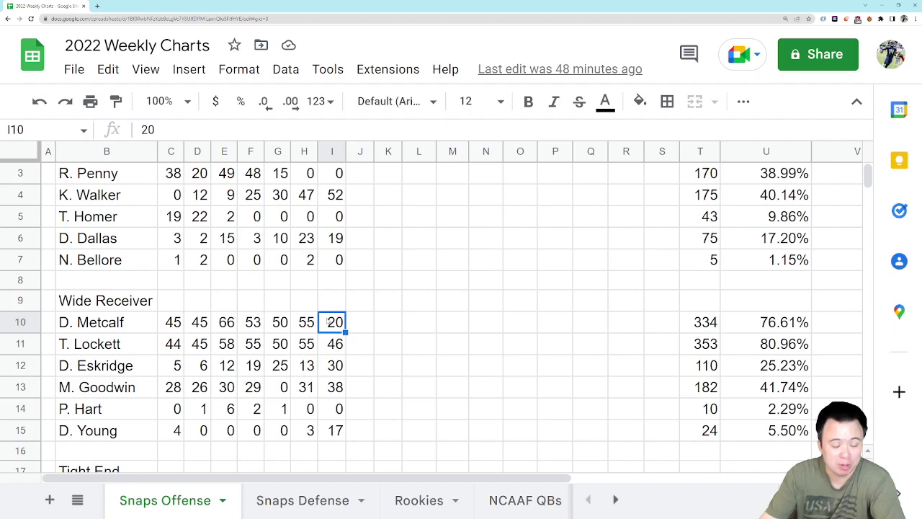
{"action": "scroll", "coordinate": [333, 323], "scroll_direction": "up", "scroll_amount": 1}
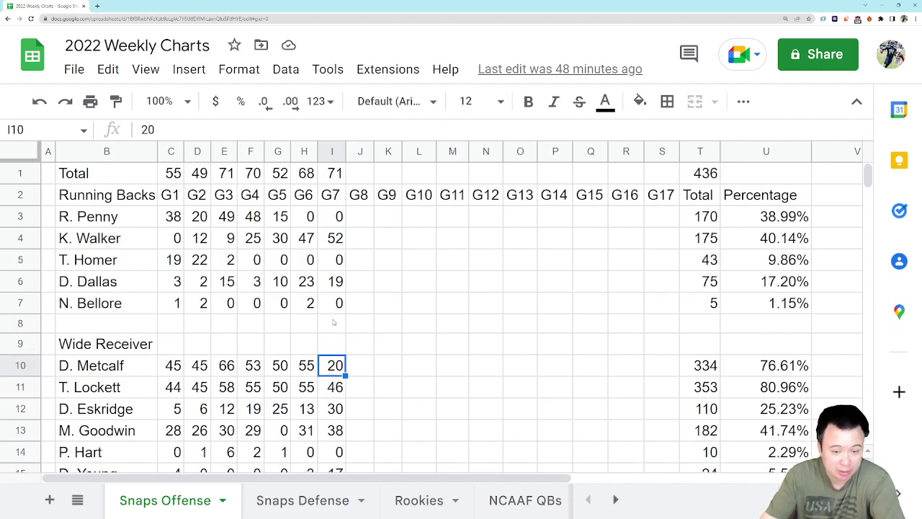
{"action": "scroll", "coordinate": [334, 321], "scroll_direction": "down", "scroll_amount": 1}
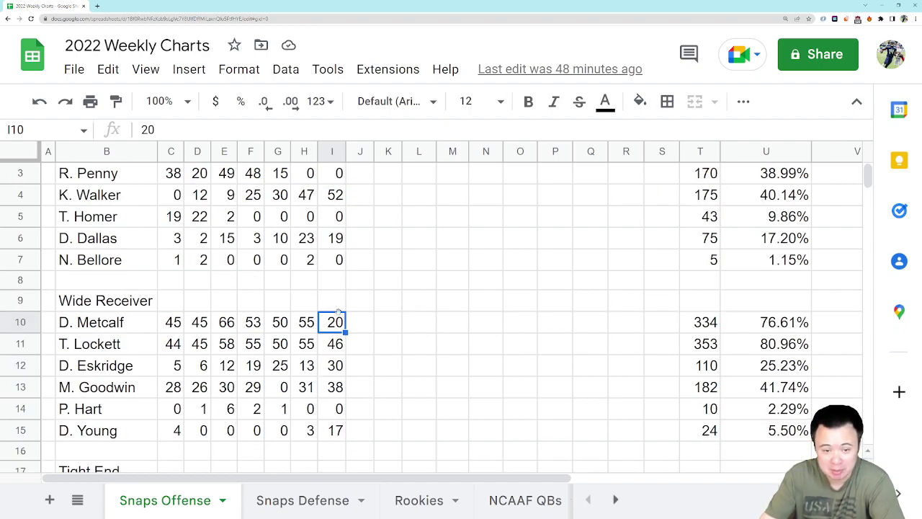
{"action": "scroll", "coordinate": [337, 317], "scroll_direction": "up", "scroll_amount": 1}
{"action": "left_click", "coordinate": [339, 389]}
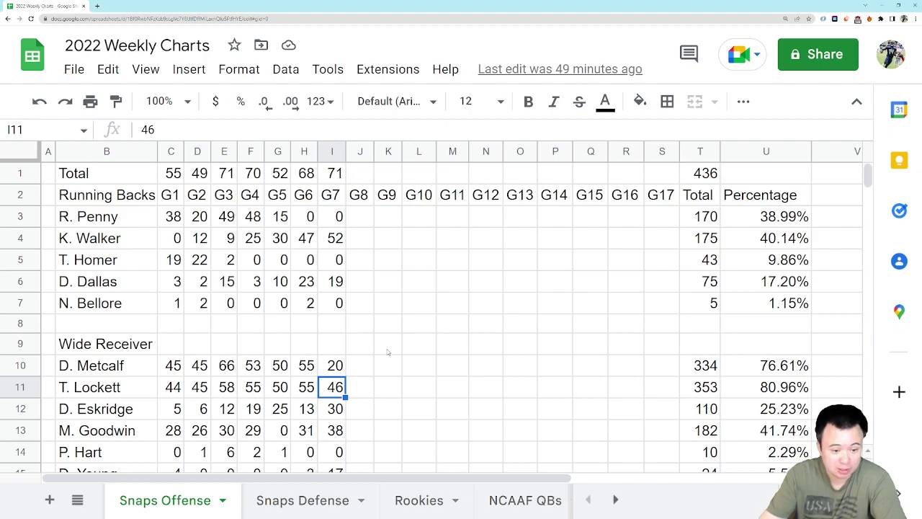
{"action": "scroll", "coordinate": [387, 352], "scroll_direction": "down", "scroll_amount": 1}
{"action": "left_click", "coordinate": [337, 372]}
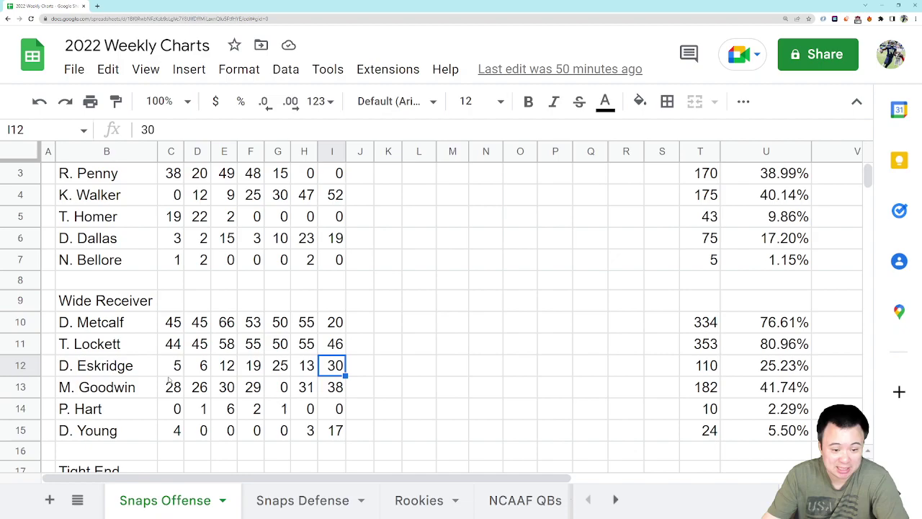
Review M. Goodwin's and D. Young's rows and their game 7 snap counts.
{"action": "left_click", "coordinate": [110, 391]}
{"action": "left_click", "coordinate": [336, 398]}
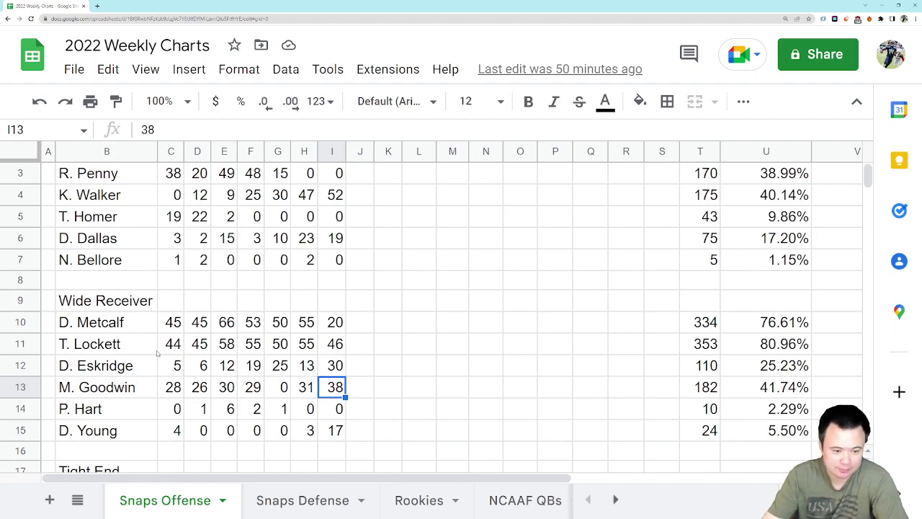
{"action": "left_click", "coordinate": [113, 440]}
{"action": "left_click", "coordinate": [353, 436]}
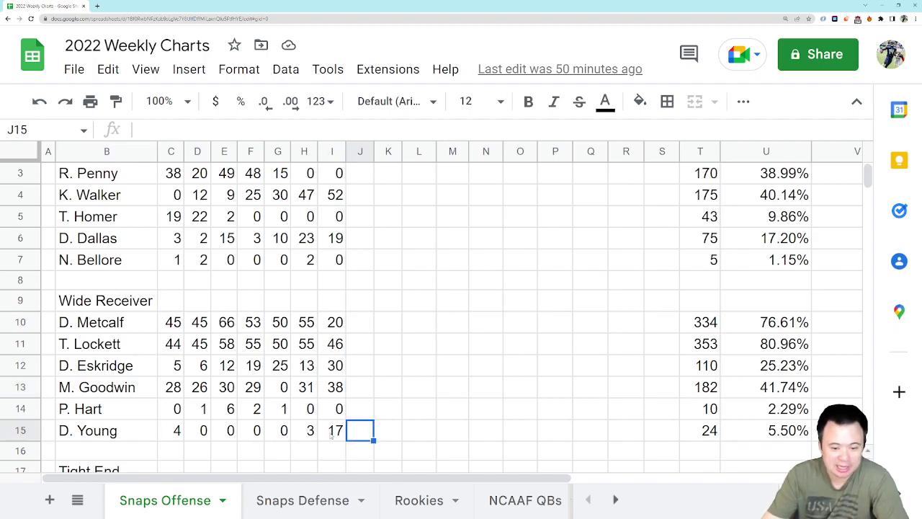
{"action": "left_click", "coordinate": [330, 436]}
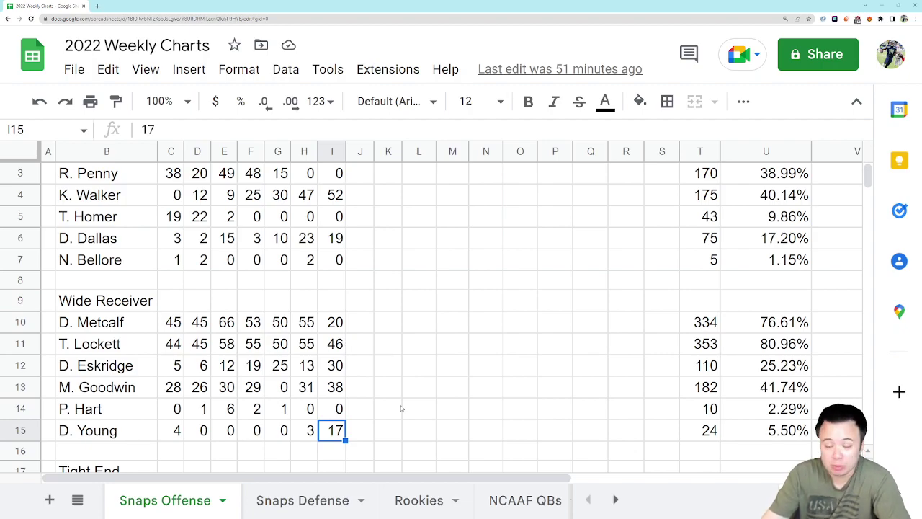
Check the game 7 snap counts for N. Fant, W. Dissly and C. Parkinson.
{"action": "scroll", "coordinate": [401, 408], "scroll_direction": "down", "scroll_amount": 3}
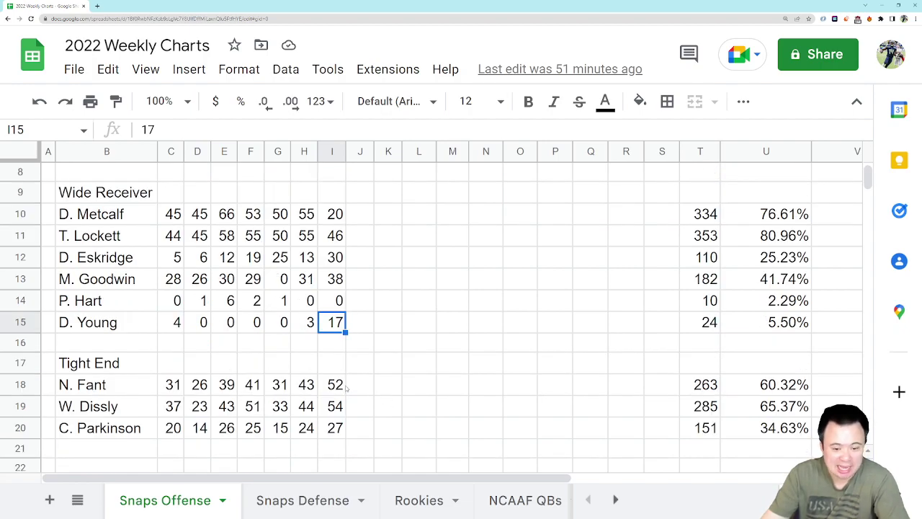
{"action": "left_click", "coordinate": [335, 387]}
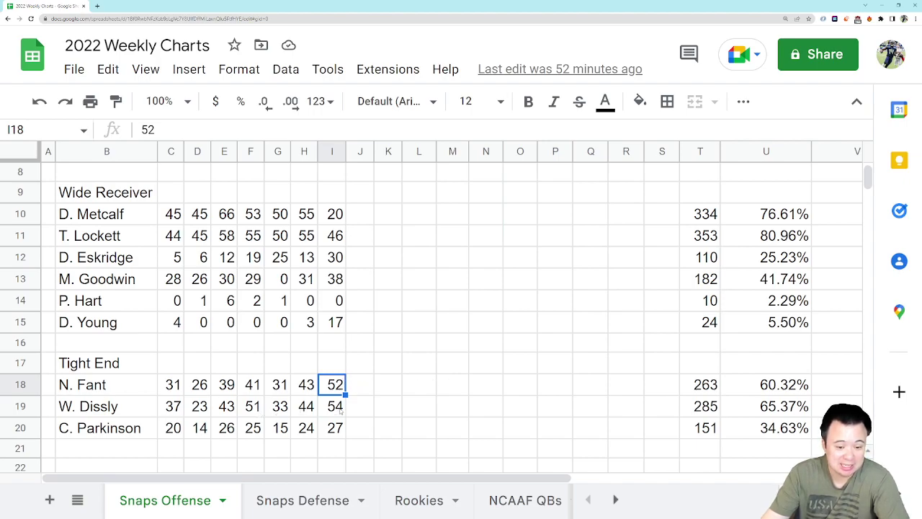
{"action": "left_click", "coordinate": [342, 411]}
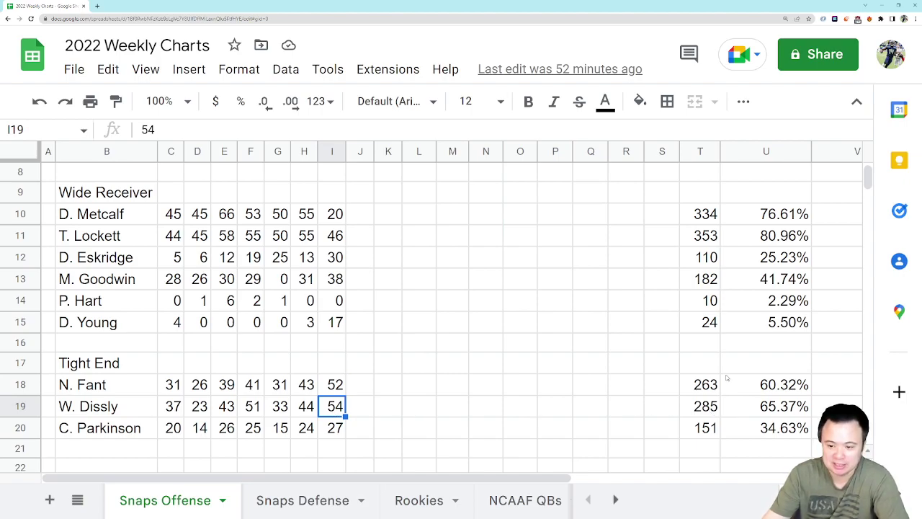
{"action": "left_click", "coordinate": [326, 431]}
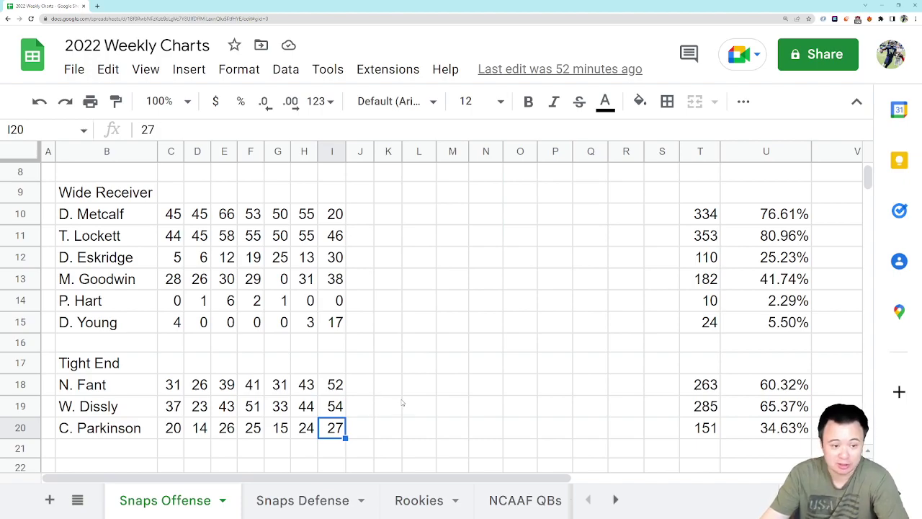
{"action": "scroll", "coordinate": [403, 403], "scroll_direction": "up", "scroll_amount": 1}
{"action": "scroll", "coordinate": [402, 402], "scroll_direction": "up", "scroll_amount": 2}
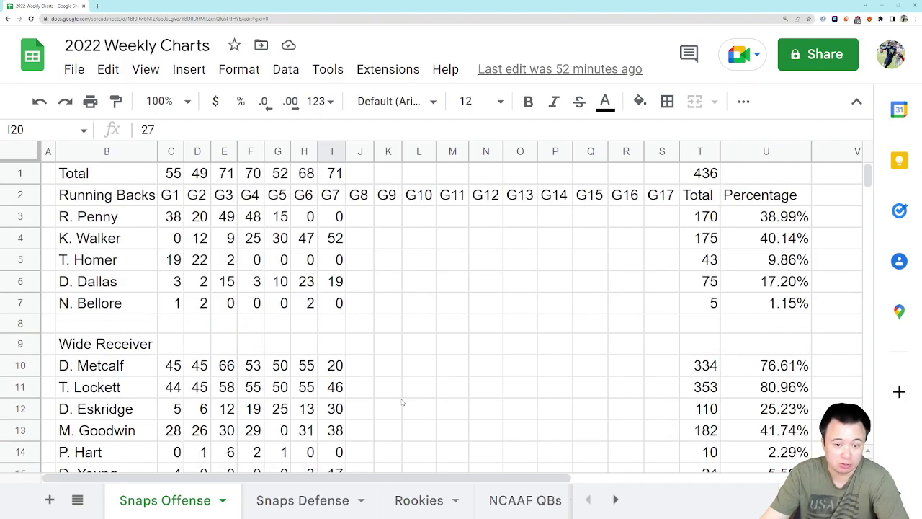
{"action": "left_click", "coordinate": [287, 499]}
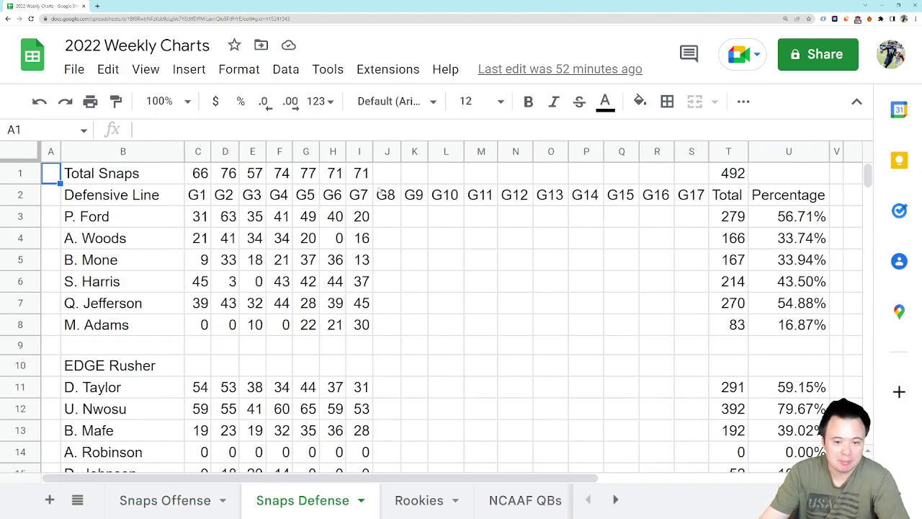
{"action": "left_click", "coordinate": [362, 174]}
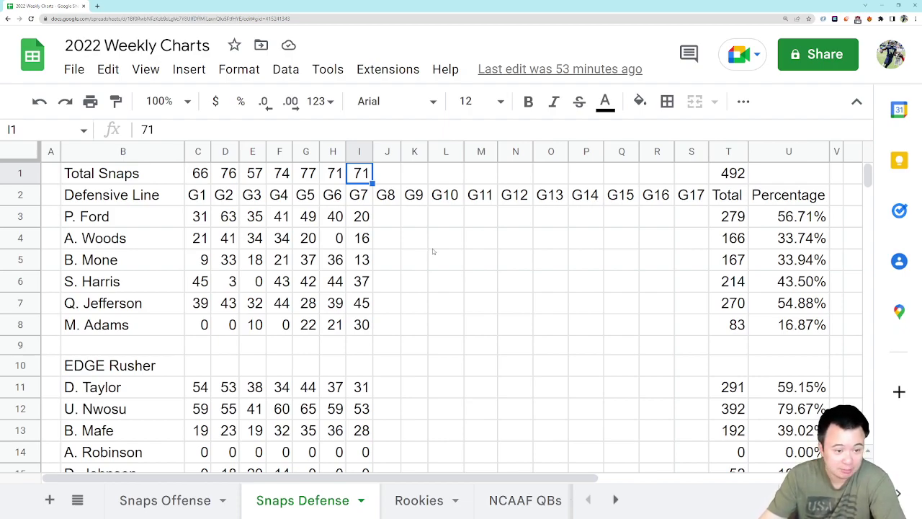
{"action": "left_click", "coordinate": [356, 217]}
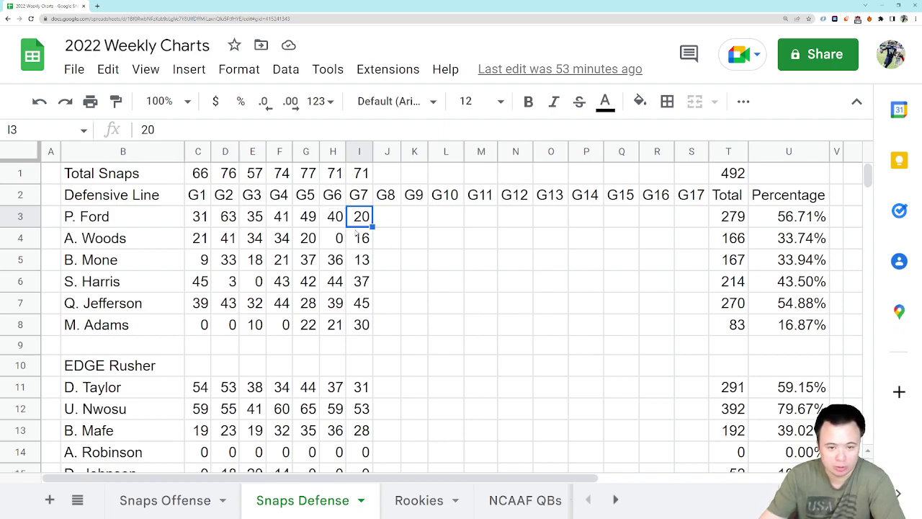
{"action": "left_click", "coordinate": [149, 215]}
{"action": "left_click", "coordinate": [366, 218]}
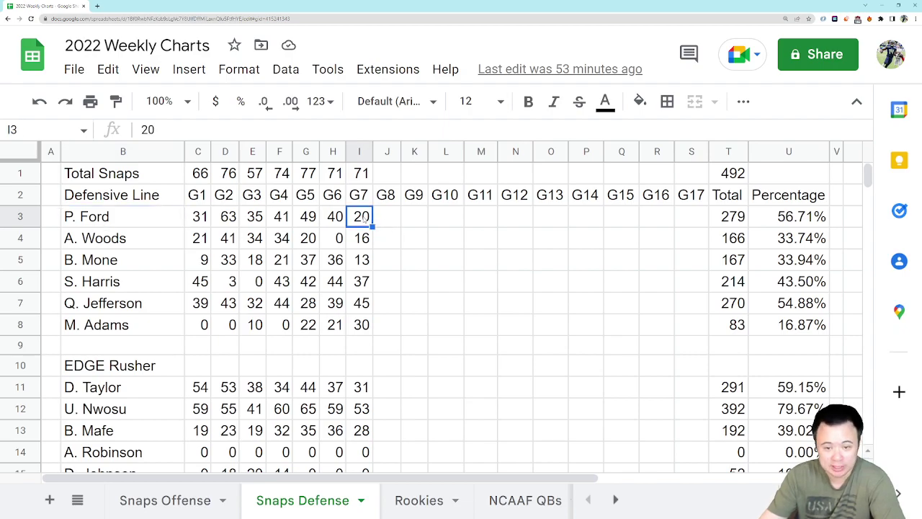
{"action": "left_click", "coordinate": [361, 179]}
Check G7 defense snaps: A. Woods 16, B. Mone 13, S. Harris 37, Q. Jefferson 45, M. Adams 30.
{"action": "left_click", "coordinate": [129, 239]}
{"action": "left_click", "coordinate": [367, 243]}
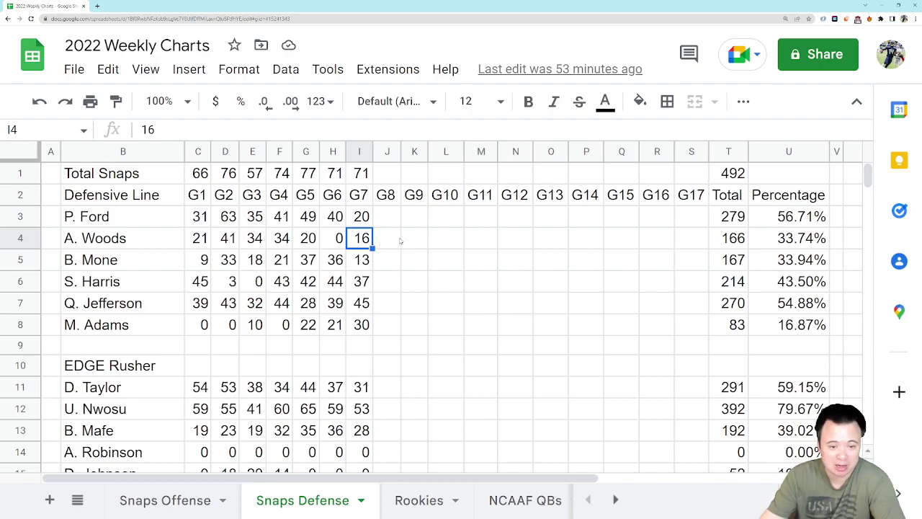
{"action": "left_click", "coordinate": [131, 261]}
{"action": "left_click", "coordinate": [366, 261]}
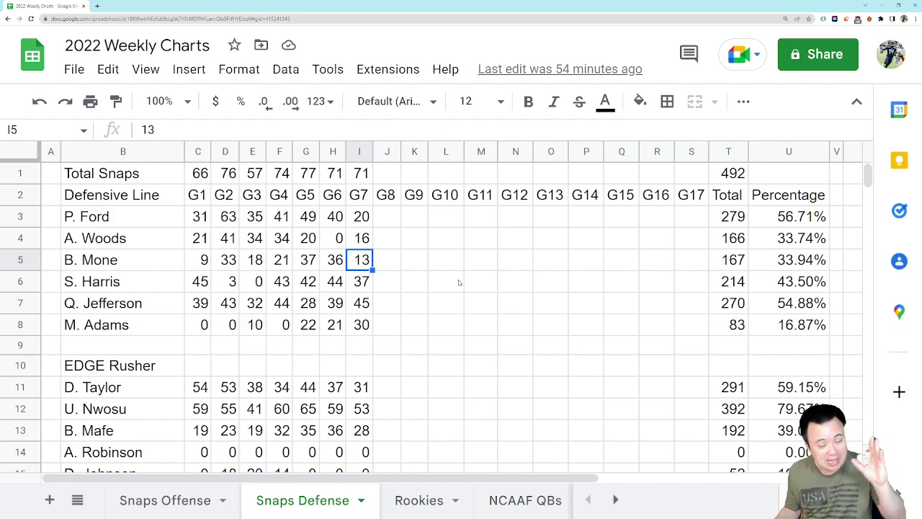
{"action": "left_click", "coordinate": [155, 292]}
{"action": "left_click", "coordinate": [371, 288]}
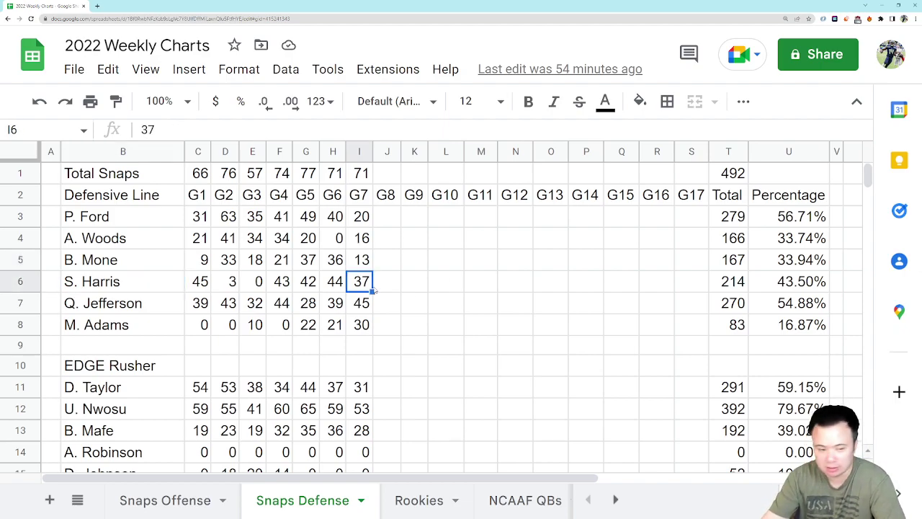
{"action": "left_click", "coordinate": [371, 313]}
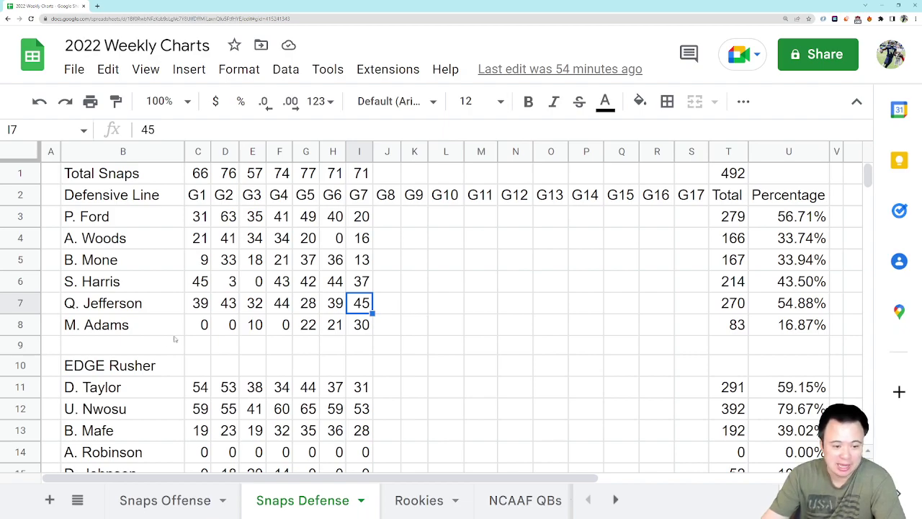
{"action": "left_click", "coordinate": [376, 331]}
{"action": "left_click", "coordinate": [370, 331]}
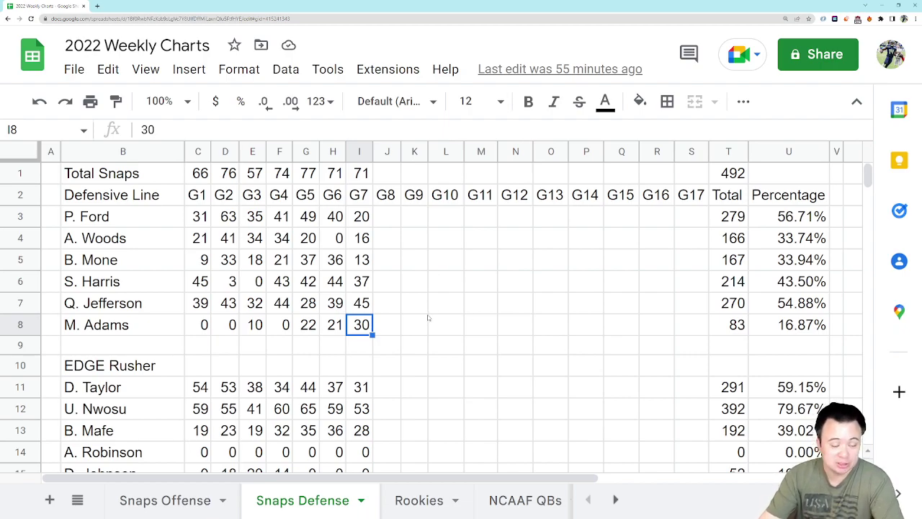
Check EDGE Rusher G7 snaps: D. Taylor 31, U. Nwosu 53, B. Mafe 28, B. Irvin 24, then A. Robinson's row.
{"action": "scroll", "coordinate": [429, 318], "scroll_direction": "down", "scroll_amount": 1}
{"action": "scroll", "coordinate": [429, 318], "scroll_direction": "down", "scroll_amount": 1}
{"action": "left_click", "coordinate": [344, 287]}
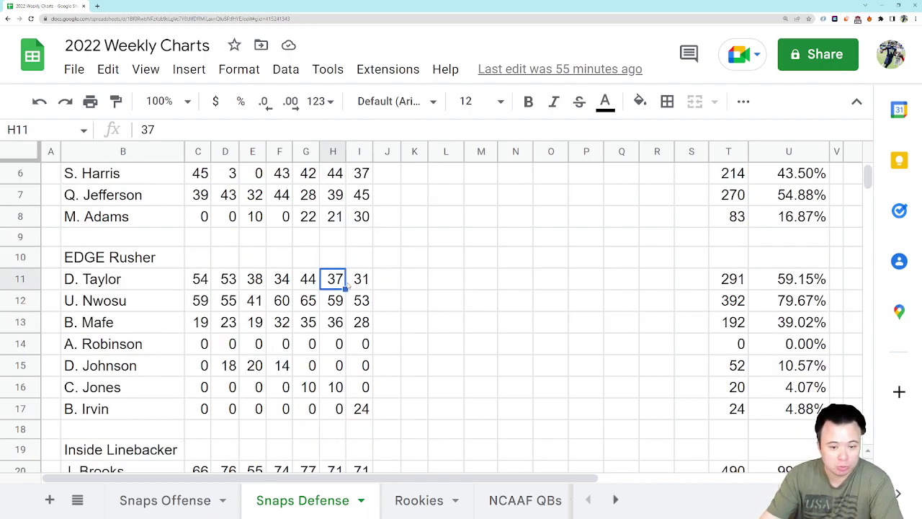
{"action": "left_click", "coordinate": [358, 287]}
{"action": "left_click", "coordinate": [363, 310]}
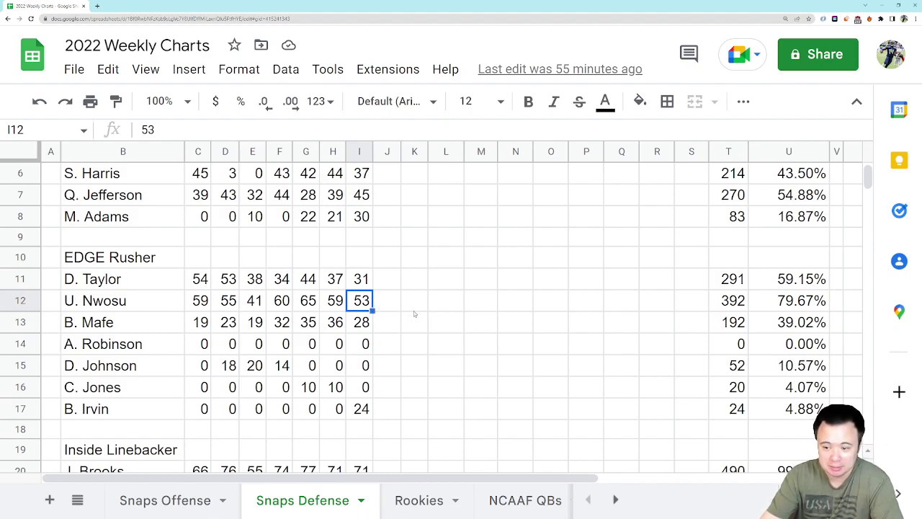
{"action": "left_click", "coordinate": [363, 285]}
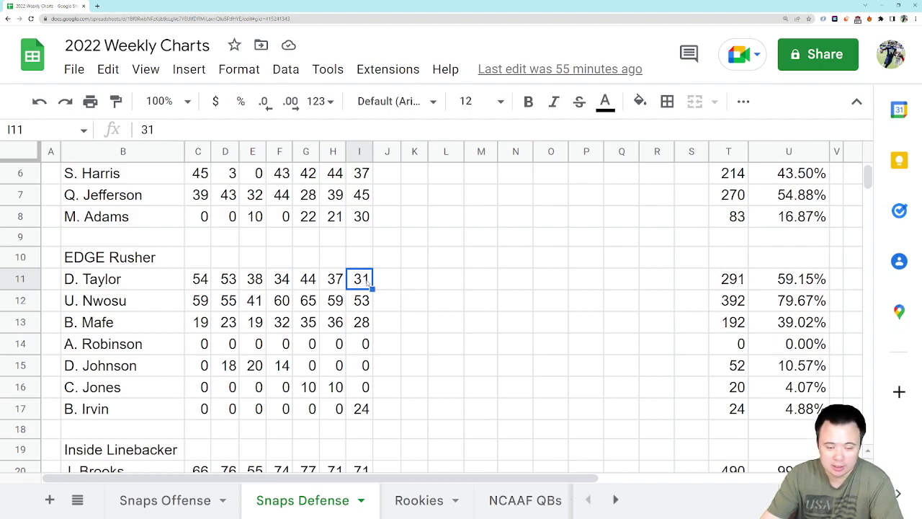
{"action": "left_click", "coordinate": [363, 330]}
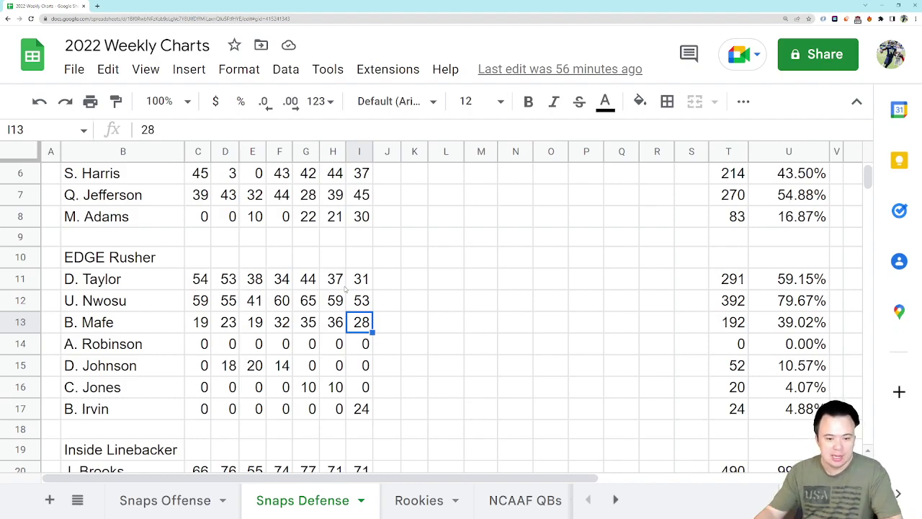
{"action": "left_click", "coordinate": [365, 413]}
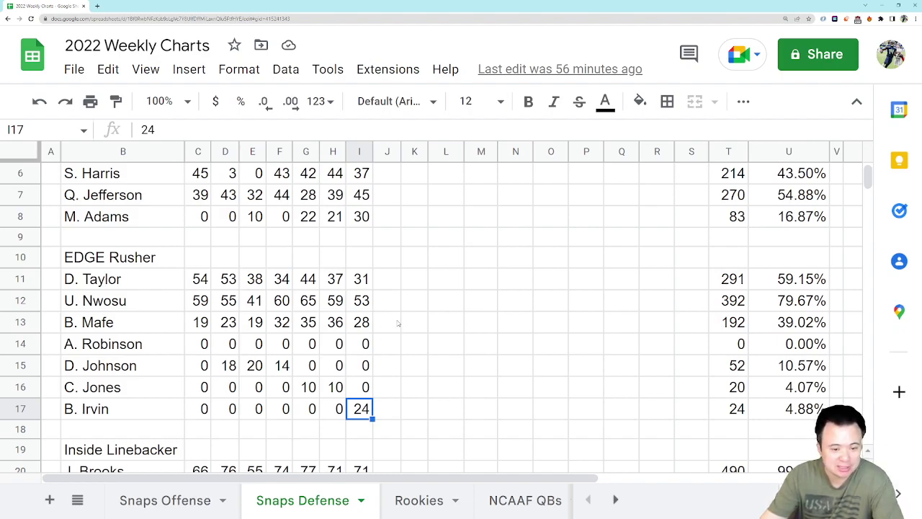
{"action": "left_click", "coordinate": [141, 350]}
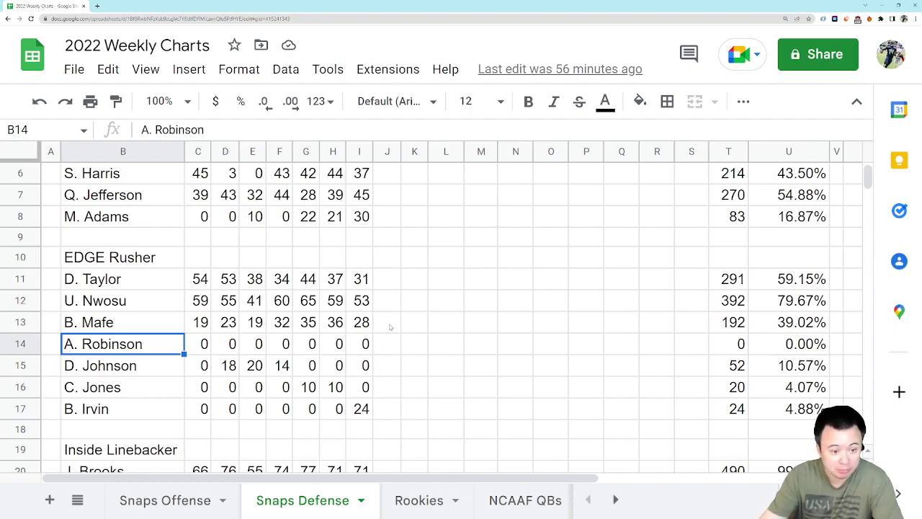
Check Inside Linebacker G7 snaps: J. Brooks at 71 and C. Barton at 45, then his total.
{"action": "scroll", "coordinate": [405, 351], "scroll_direction": "down", "scroll_amount": 1}
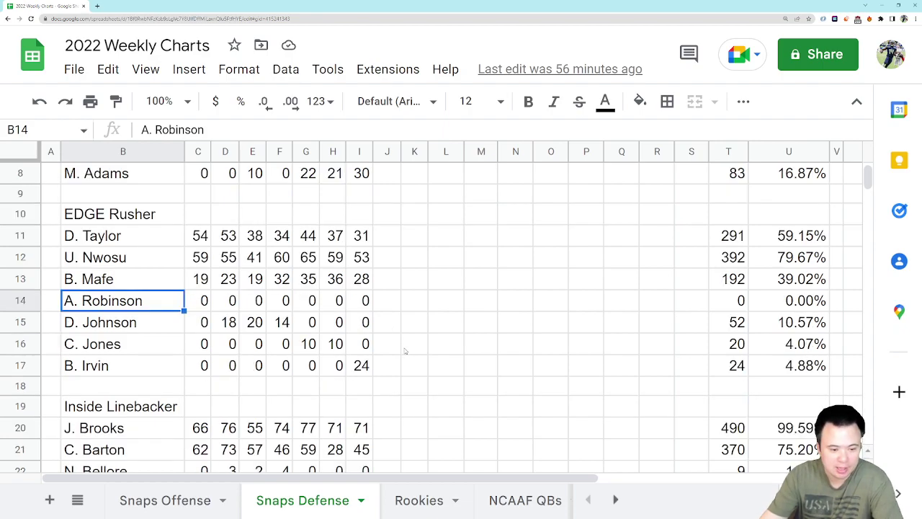
{"action": "scroll", "coordinate": [405, 351], "scroll_direction": "down", "scroll_amount": 1}
{"action": "left_click", "coordinate": [350, 368]}
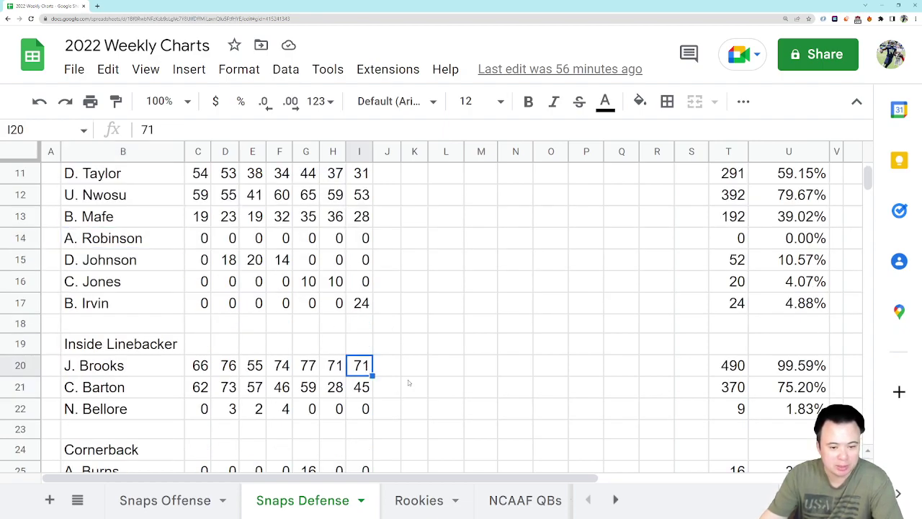
{"action": "left_click", "coordinate": [368, 393]}
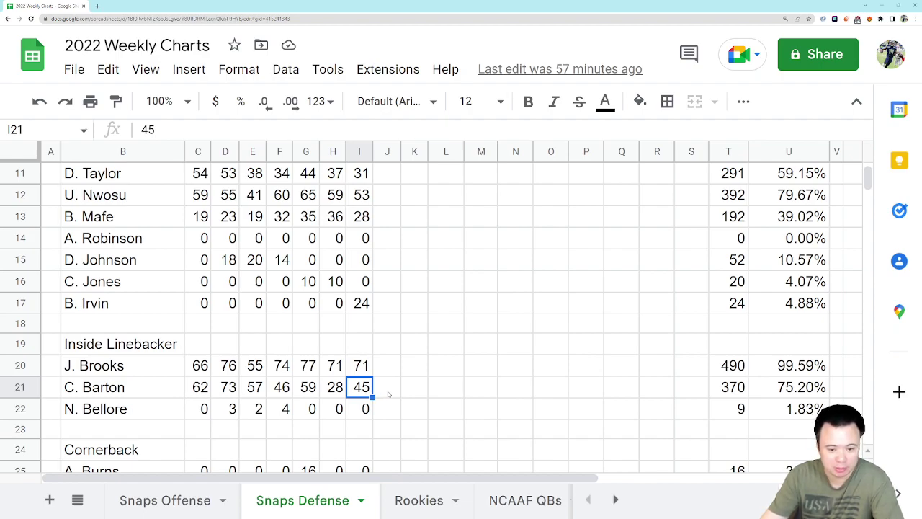
{"action": "left_click", "coordinate": [390, 393]}
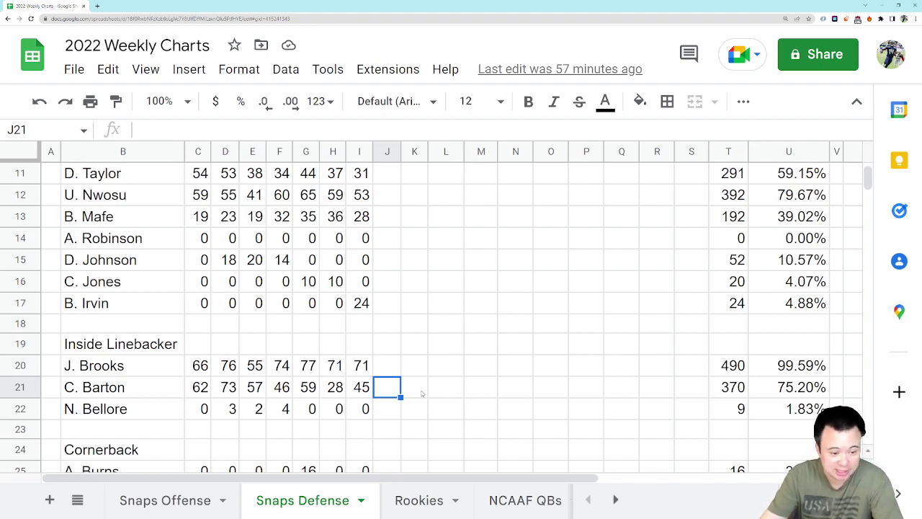
Check Cornerback G7 snaps of T. Woolen 71, M. Jackson 71 and C. Bryant 68, then reveal Safety.
{"action": "scroll", "coordinate": [376, 389], "scroll_direction": "down", "scroll_amount": 2}
{"action": "scroll", "coordinate": [375, 390], "scroll_direction": "down", "scroll_amount": 5}
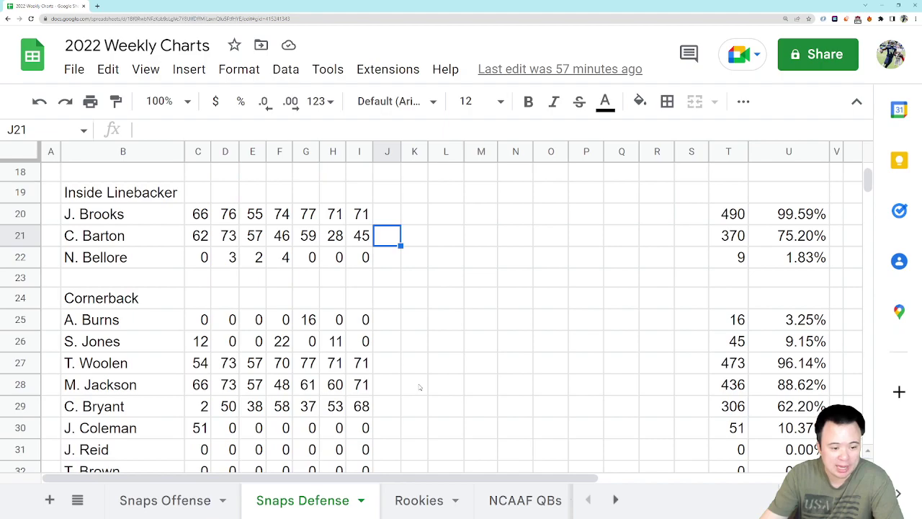
{"action": "left_click", "coordinate": [367, 325]}
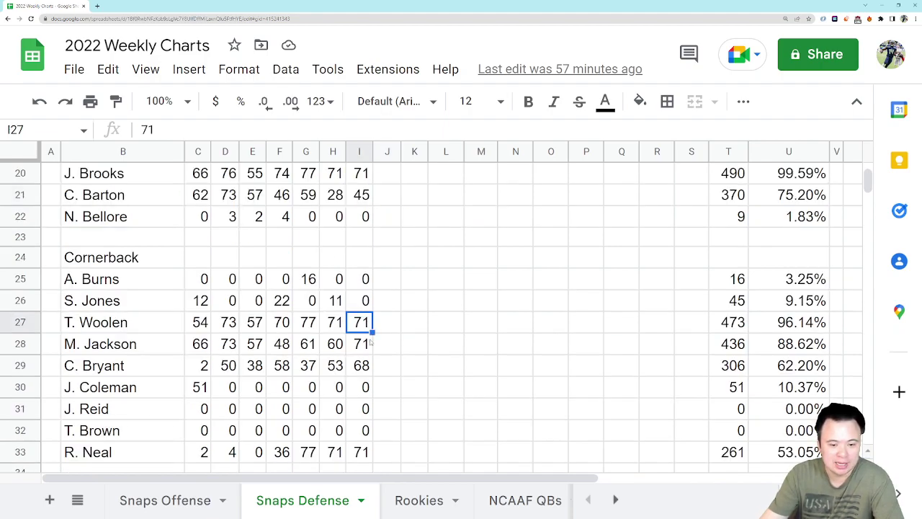
{"action": "left_click", "coordinate": [371, 343]}
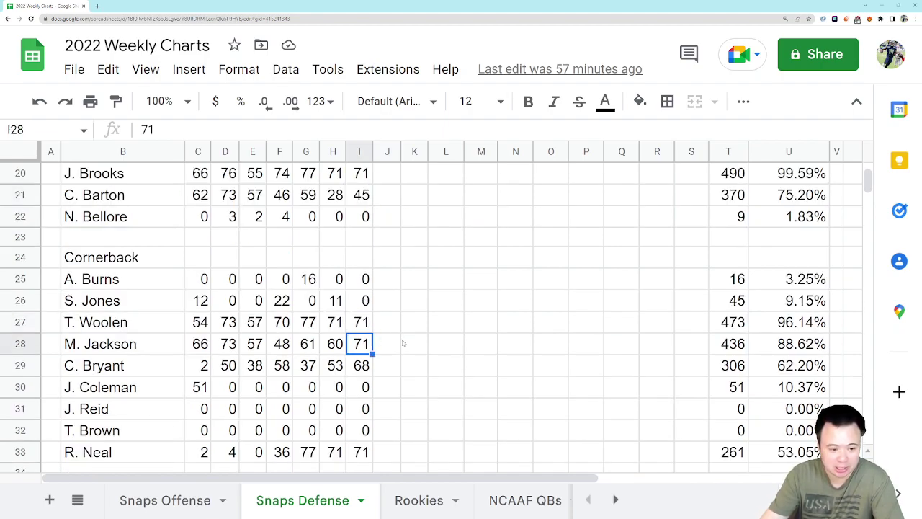
{"action": "left_click", "coordinate": [362, 371]}
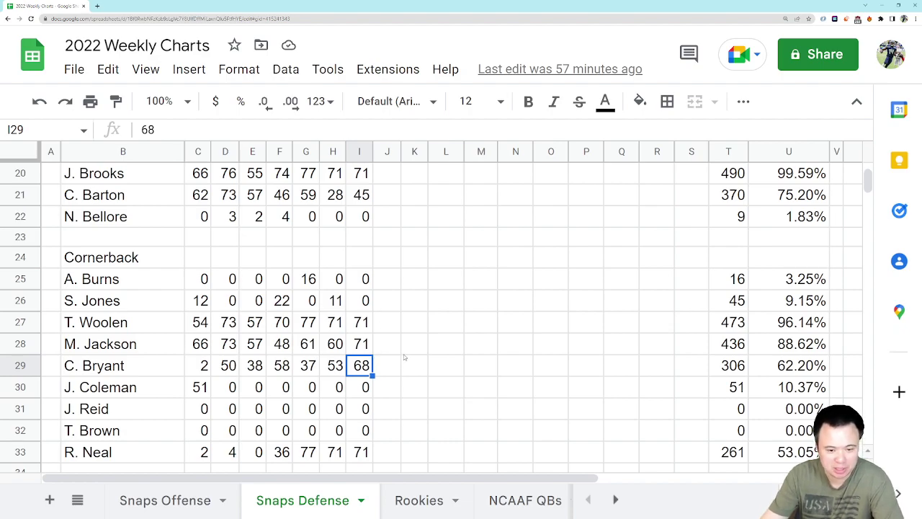
{"action": "scroll", "coordinate": [416, 348], "scroll_direction": "down", "scroll_amount": 1}
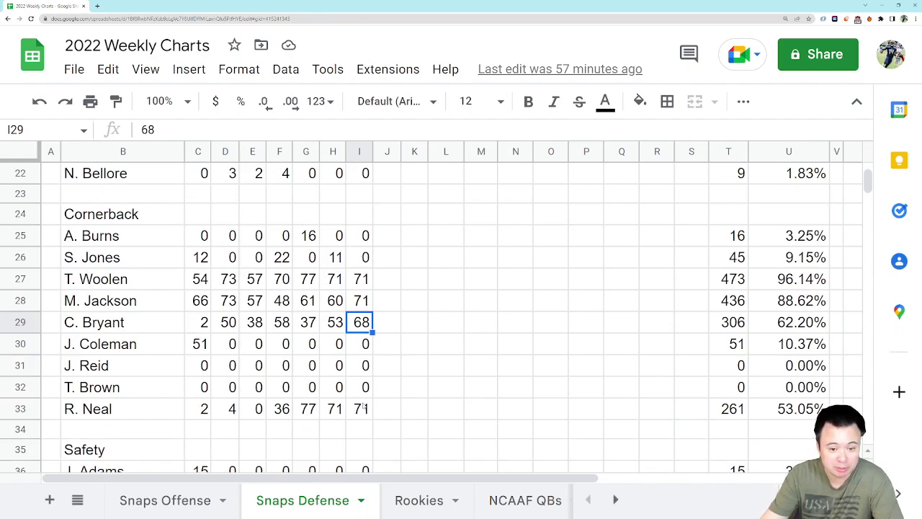
{"action": "scroll", "coordinate": [361, 393], "scroll_direction": "down", "scroll_amount": 2}
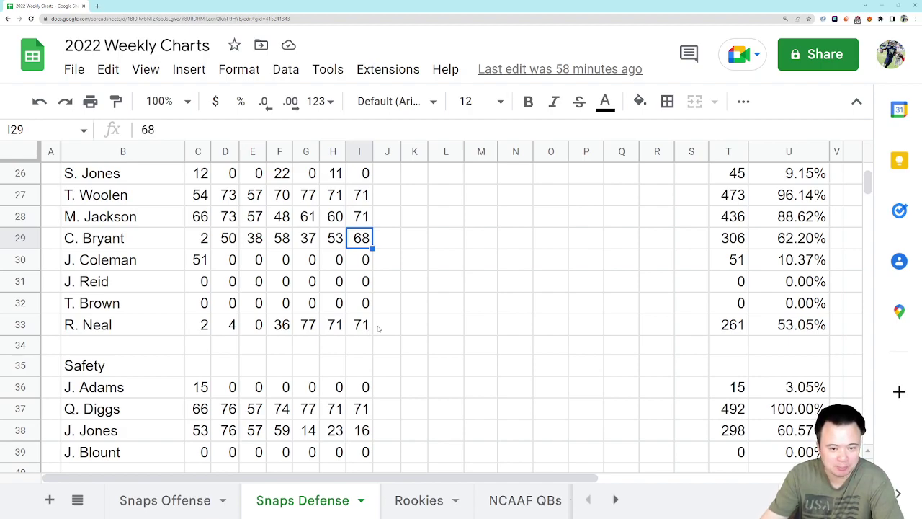
{"action": "scroll", "coordinate": [378, 328], "scroll_direction": "down", "scroll_amount": 1}
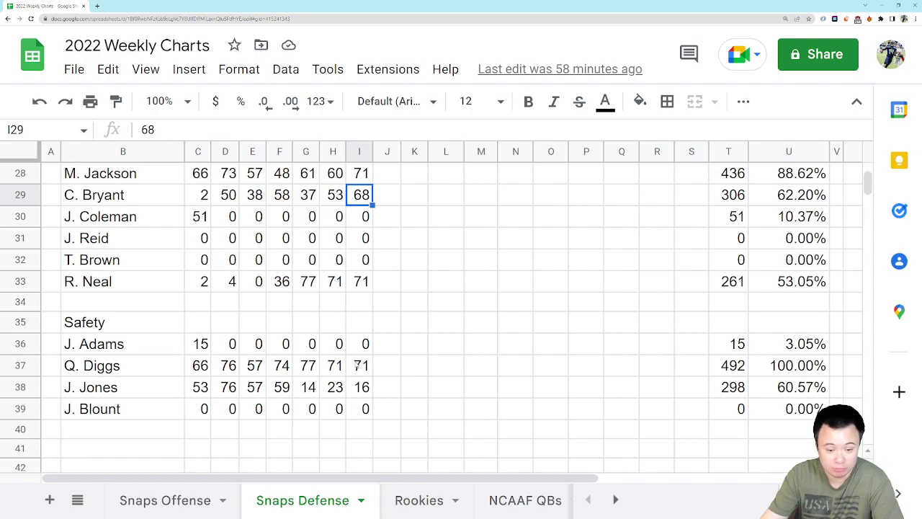
{"action": "left_click", "coordinate": [357, 387]}
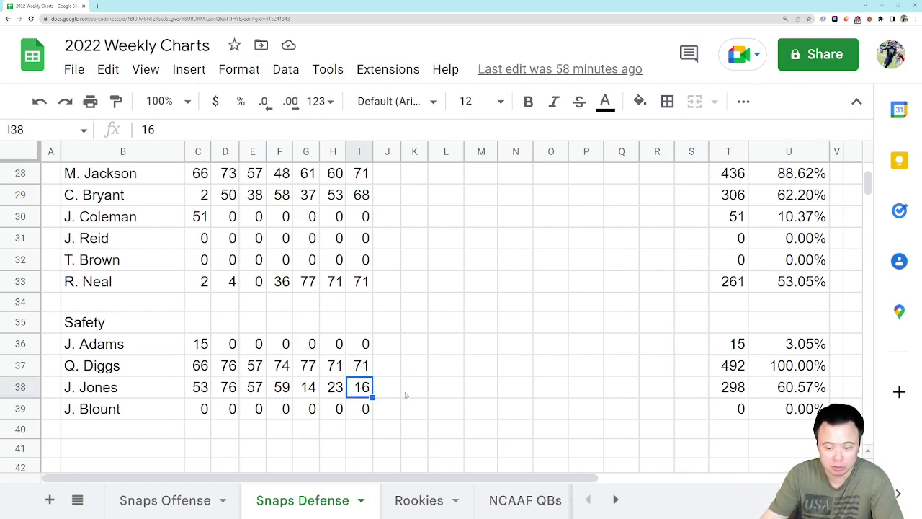
{"action": "scroll", "coordinate": [404, 394], "scroll_direction": "up", "scroll_amount": 9}
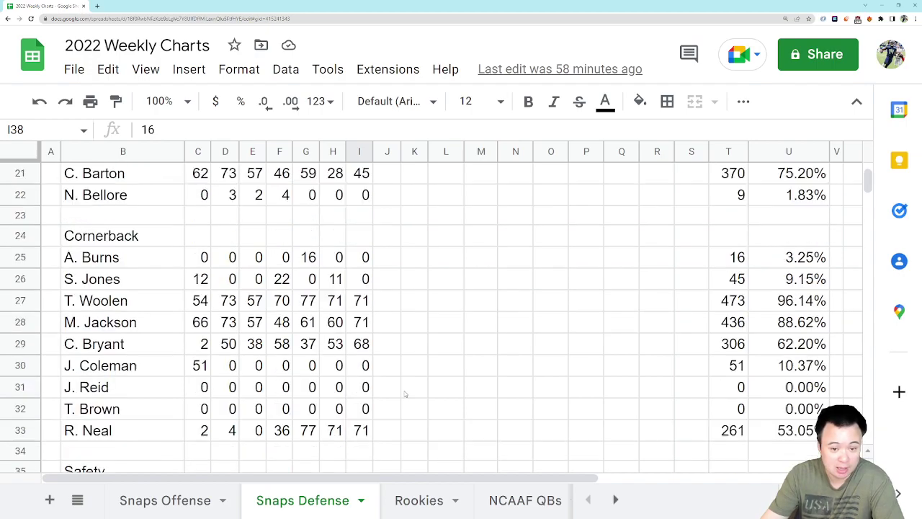
{"action": "scroll", "coordinate": [404, 393], "scroll_direction": "down", "scroll_amount": 2}
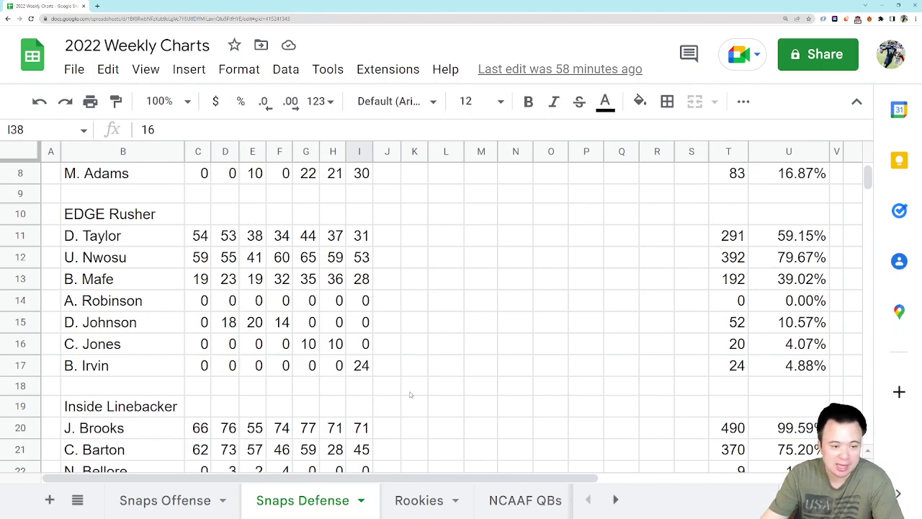
{"action": "scroll", "coordinate": [453, 395], "scroll_direction": "up", "scroll_amount": 2}
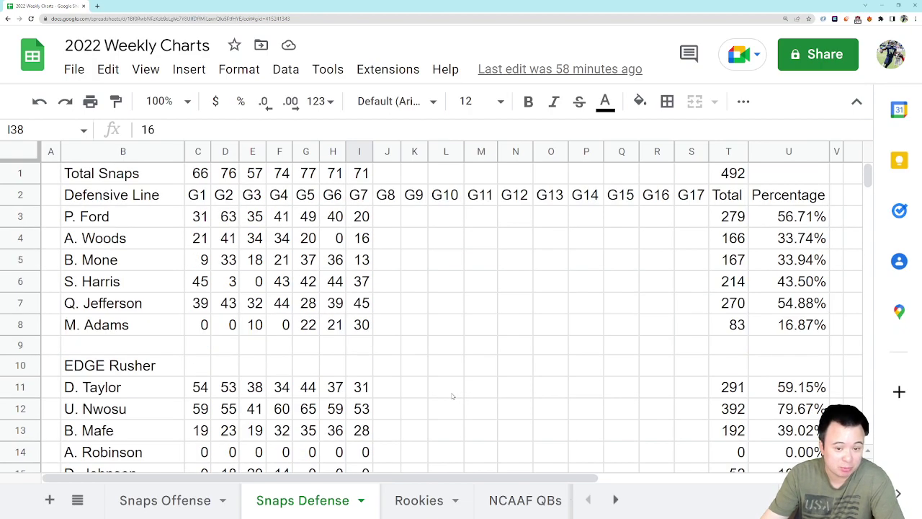